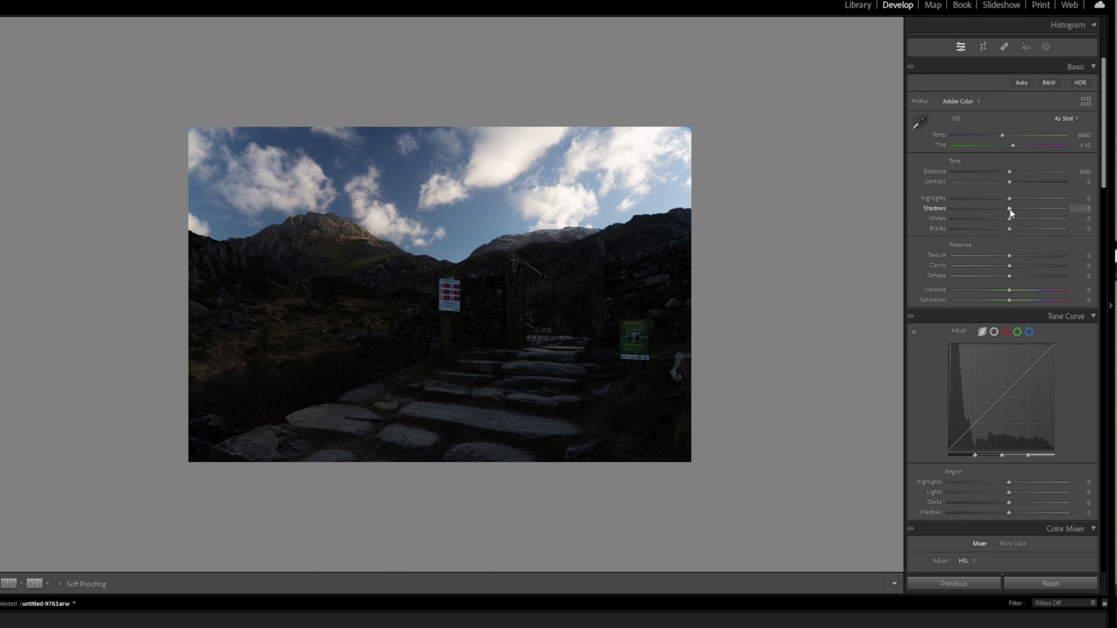
# Set the mountain photo's Shadows to +100 and Highlights to −1.
pyautogui.moveTo(1022, 208); pyautogui.dragTo(1061, 209)
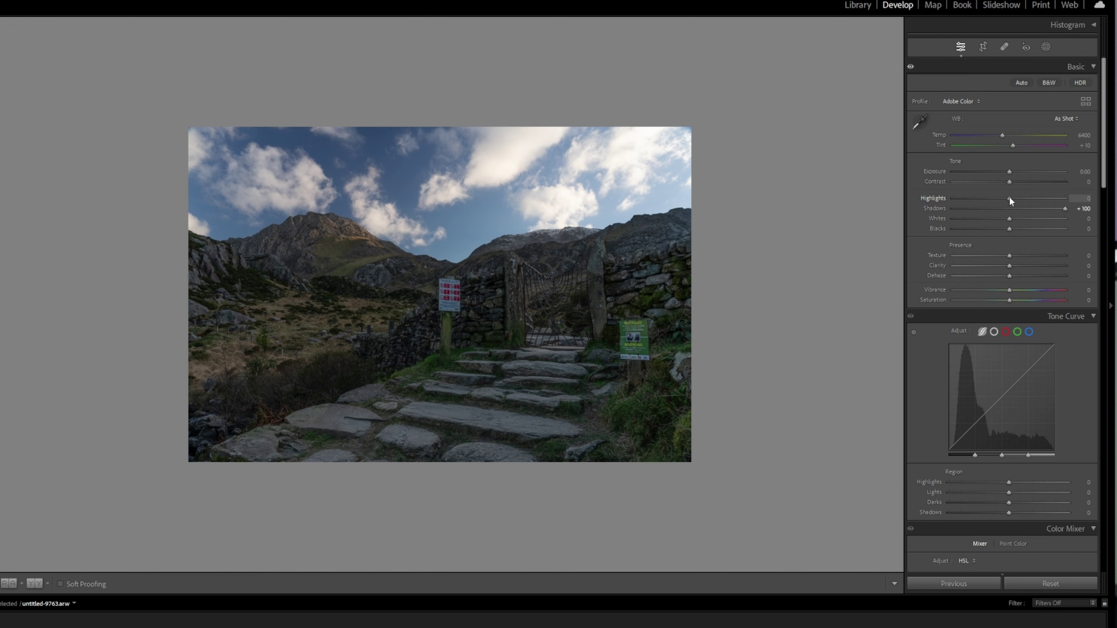
pyautogui.moveTo(1007, 198)
pyautogui.mouseDown()
pyautogui.moveTo(982, 201)
pyautogui.moveTo(1009, 199)
pyautogui.mouseUp()
# Open the photo for editing in Adobe Photoshop 2024 and duplicate the Background layer.
pyautogui.rightClick(477, 302)
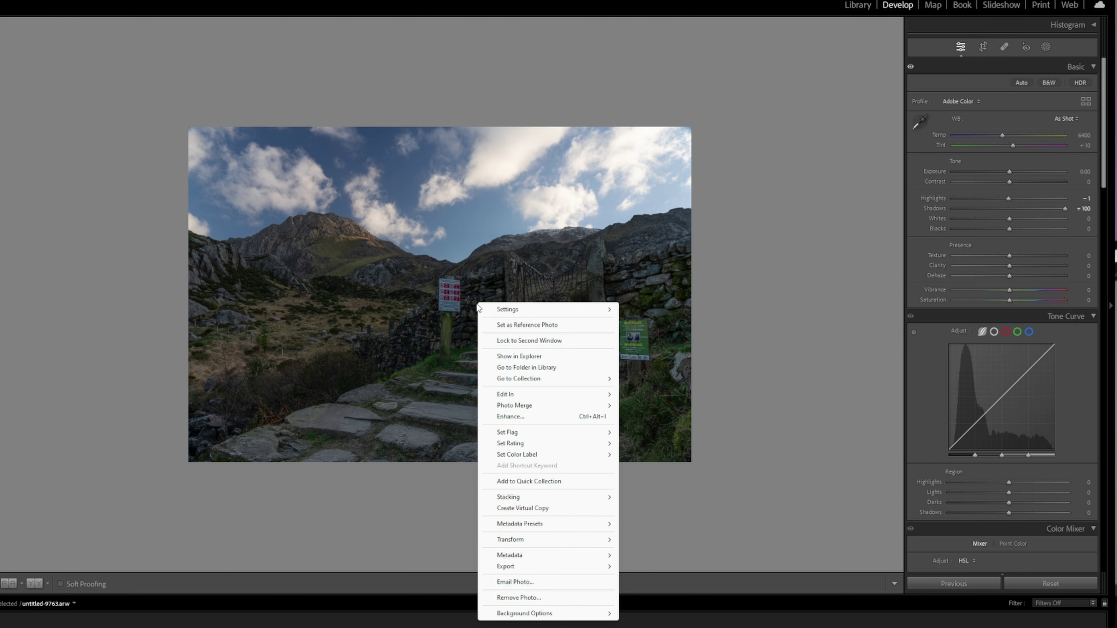
pyautogui.moveTo(497, 395)
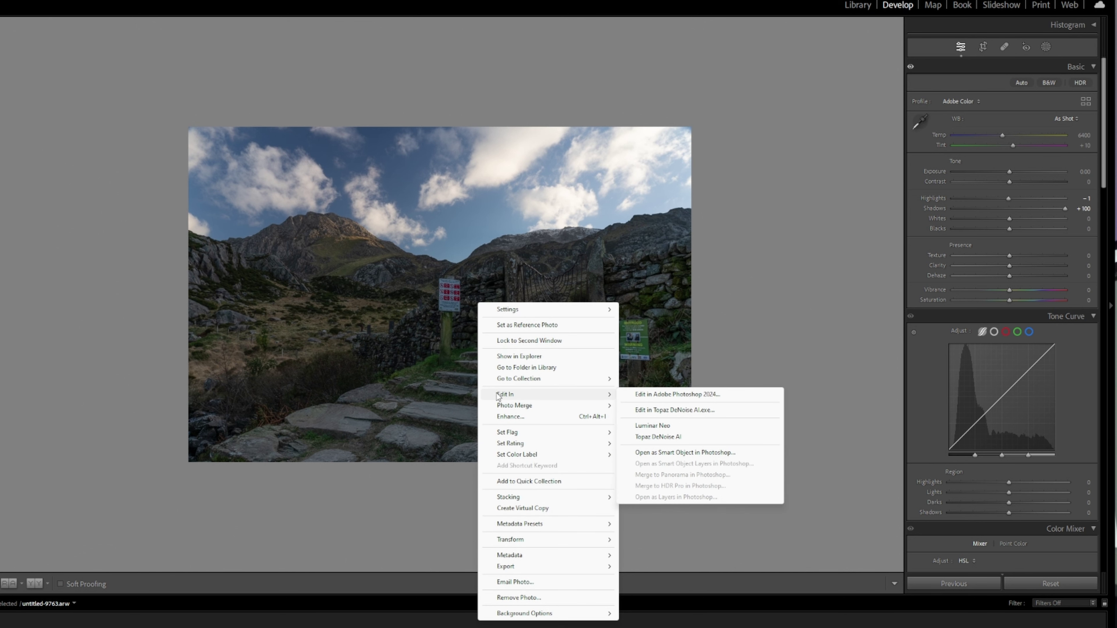
pyautogui.click(679, 398)
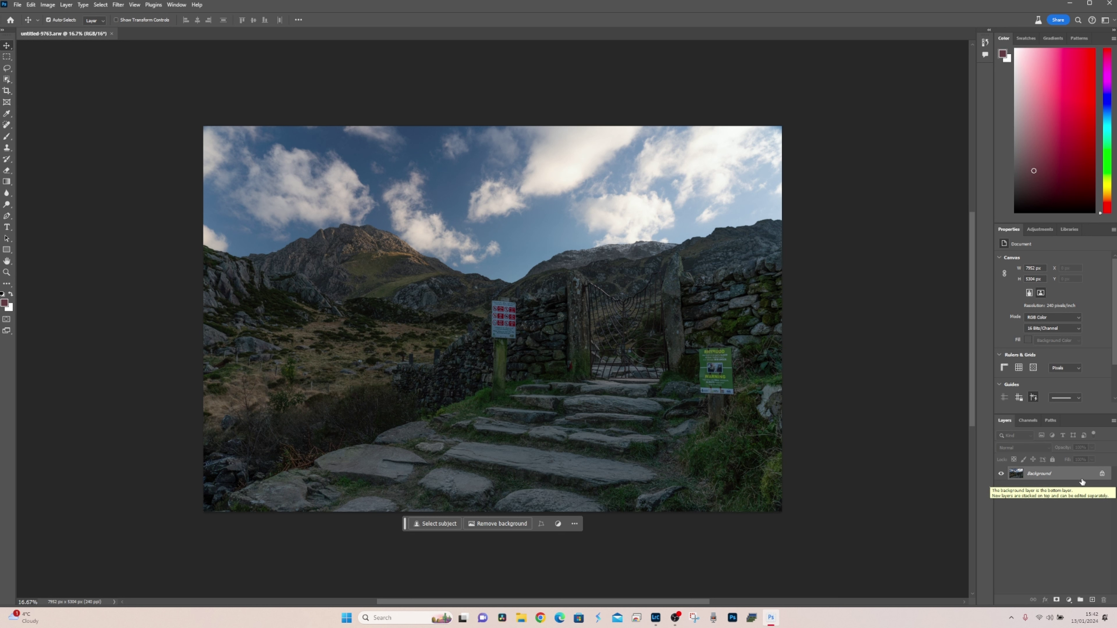
pyautogui.hotkey('ctrl', 'j')
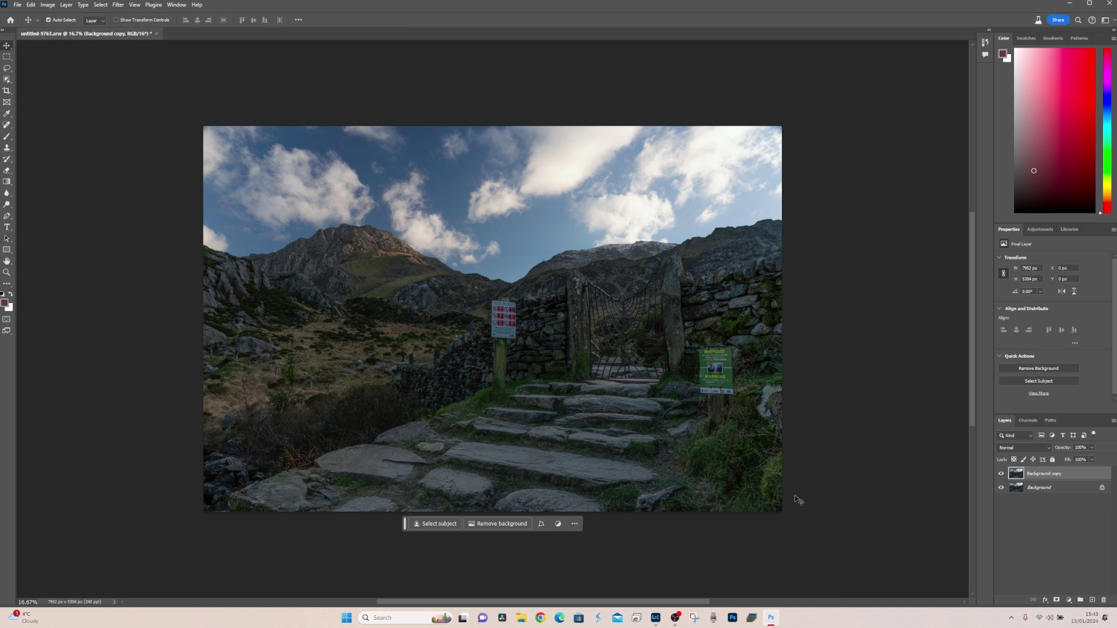
# Remove the red and green signs with their posts beside the gate, using the Remove Tool at brush size 100.
pyautogui.click(7, 126)
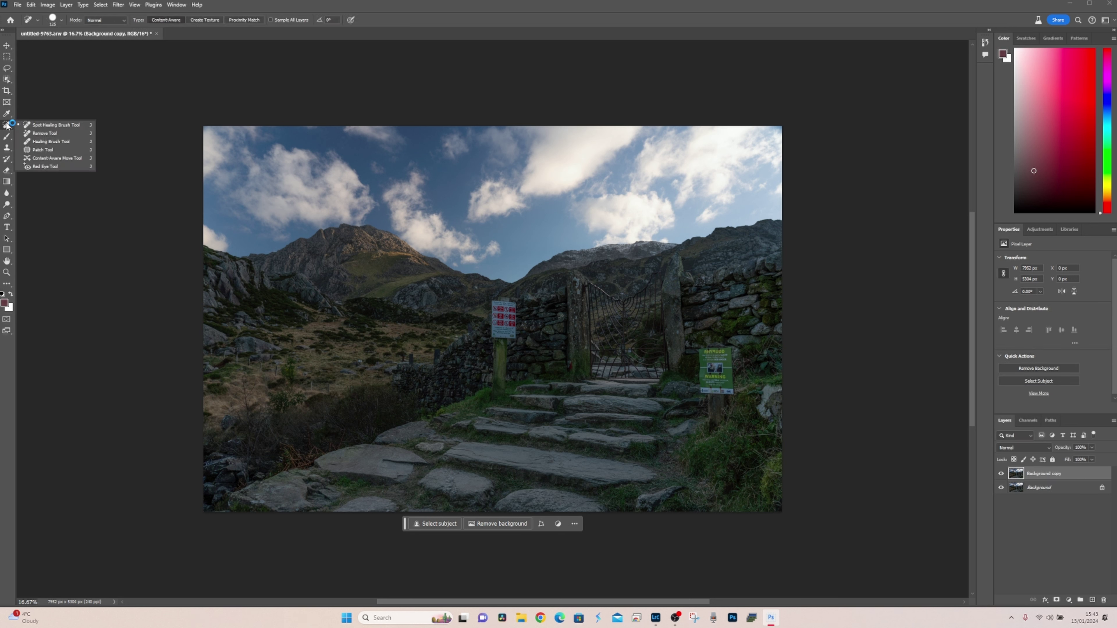
pyautogui.click(45, 133)
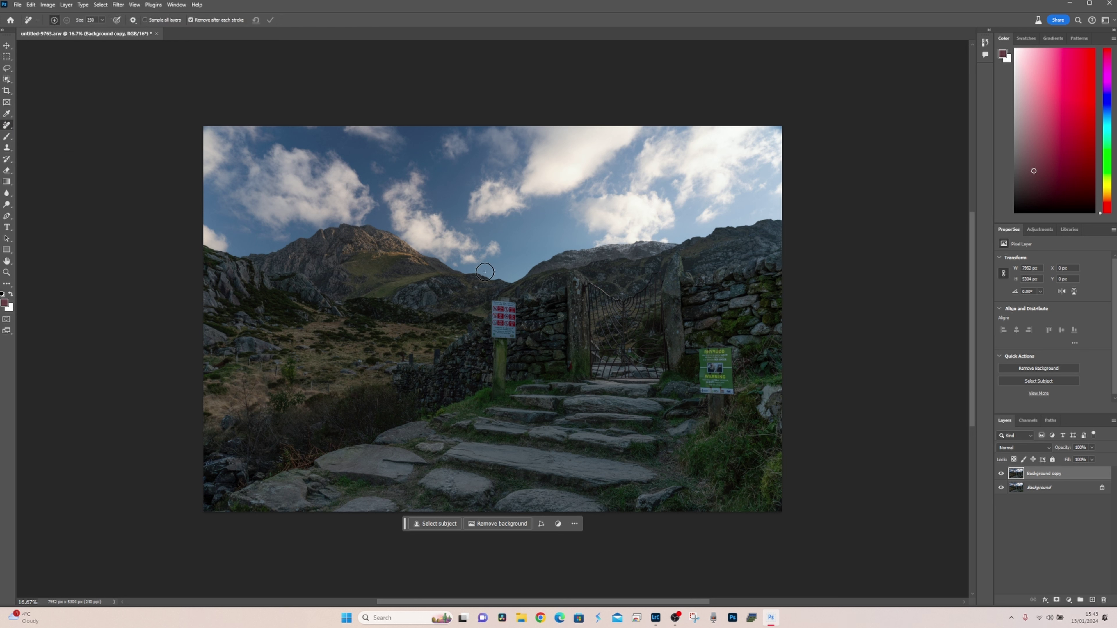
pyautogui.press('[')
pyautogui.press('[')
pyautogui.press('[')
pyautogui.press('[')
pyautogui.moveTo(491, 289)
pyautogui.mouseDown()
pyautogui.moveTo(481, 388)
pyautogui.moveTo(486, 401)
pyautogui.moveTo(513, 407)
pyautogui.moveTo(525, 301)
pyautogui.moveTo(488, 289)
pyautogui.mouseUp()
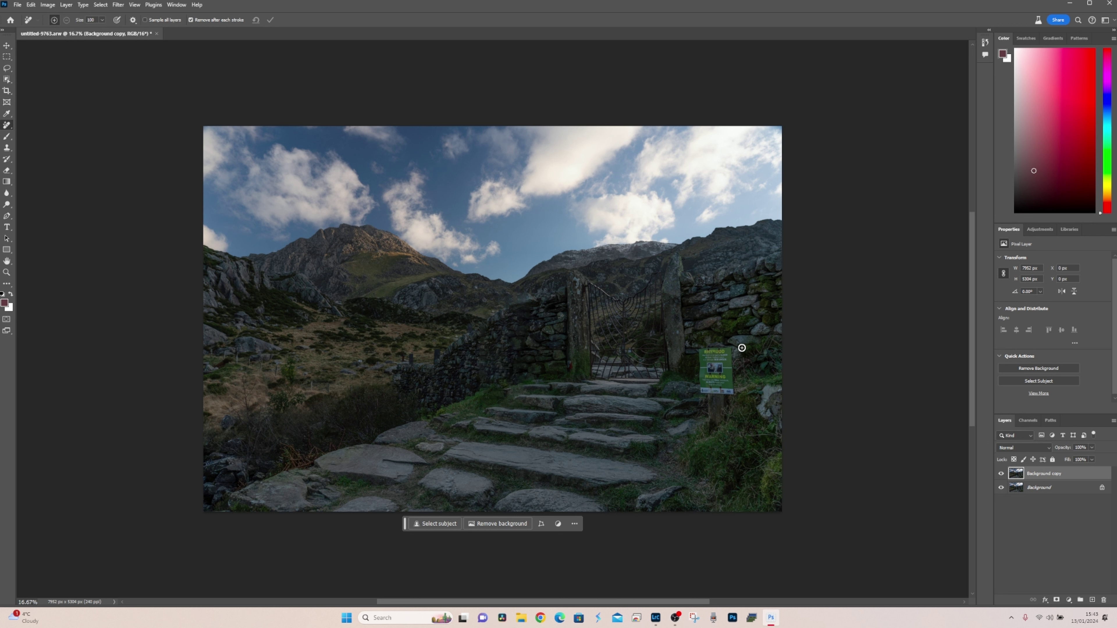
pyautogui.moveTo(743, 347)
pyautogui.mouseDown()
pyautogui.moveTo(701, 333)
pyautogui.moveTo(688, 348)
pyautogui.moveTo(698, 446)
pyautogui.moveTo(729, 431)
pyautogui.moveTo(742, 349)
pyautogui.mouseUp()
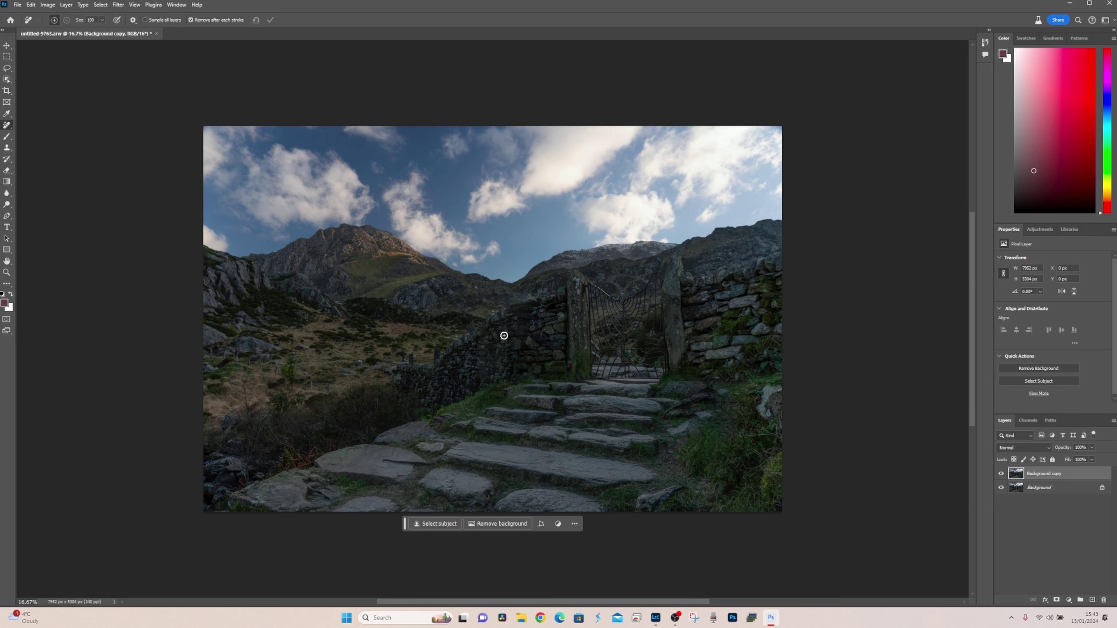
# Paint around the smeared stretch of stone wall where the red sign stood with the Remove Tool at size 60.
pyautogui.scroll(1, 500, 327)
pyautogui.scroll(4, 501, 327)
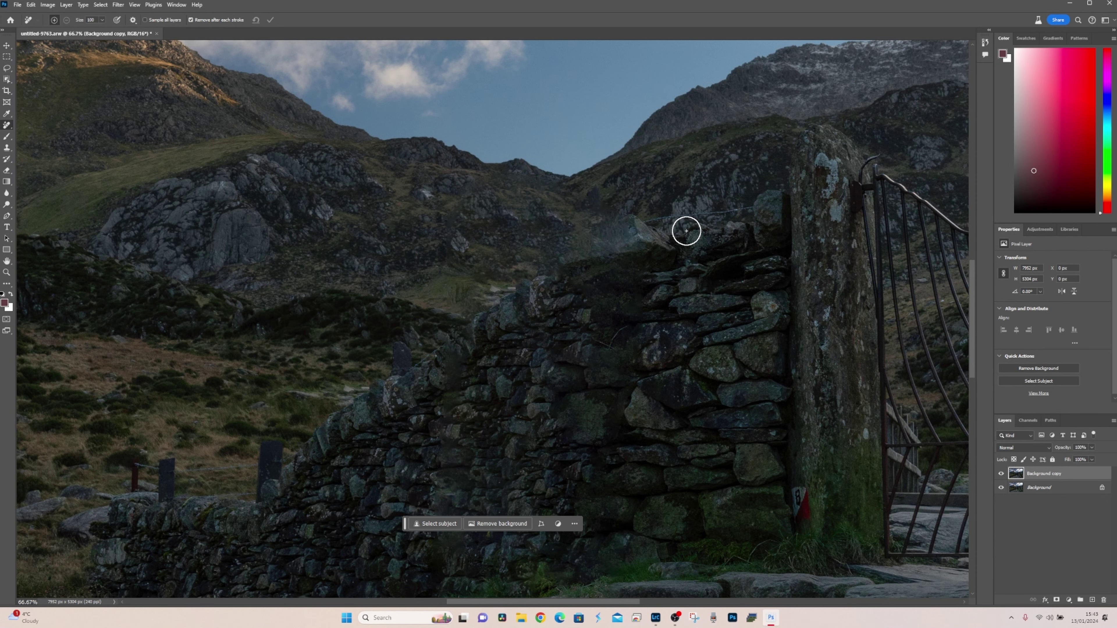
pyautogui.press('[')
pyautogui.press('[')
pyautogui.press('[')
pyautogui.press('[')
pyautogui.click(686, 230)
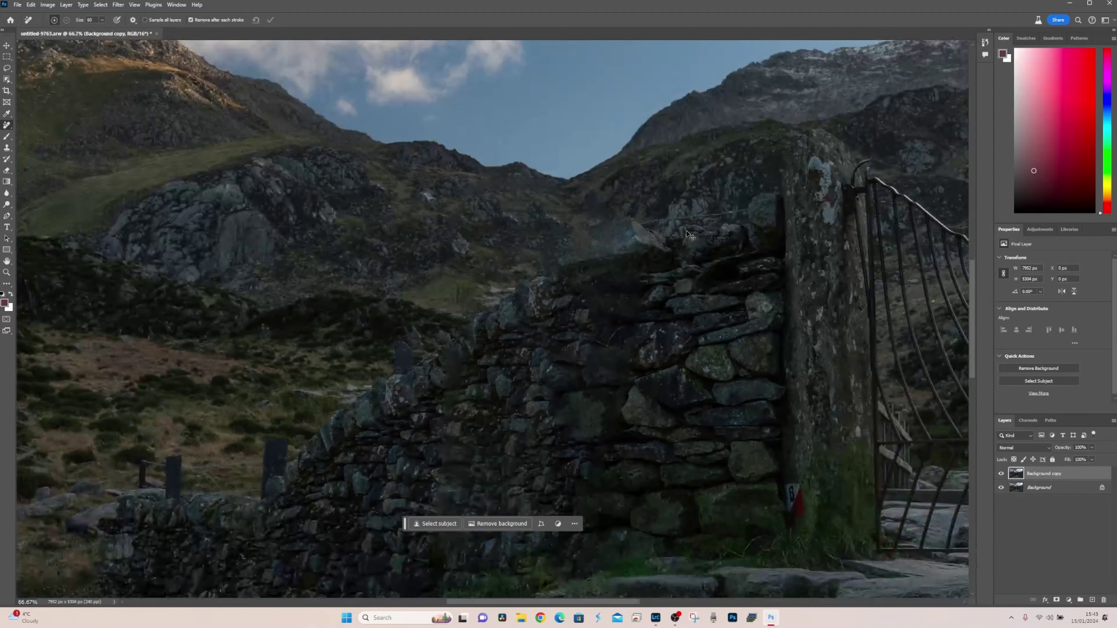
pyautogui.hotkey('ctrl', '-')
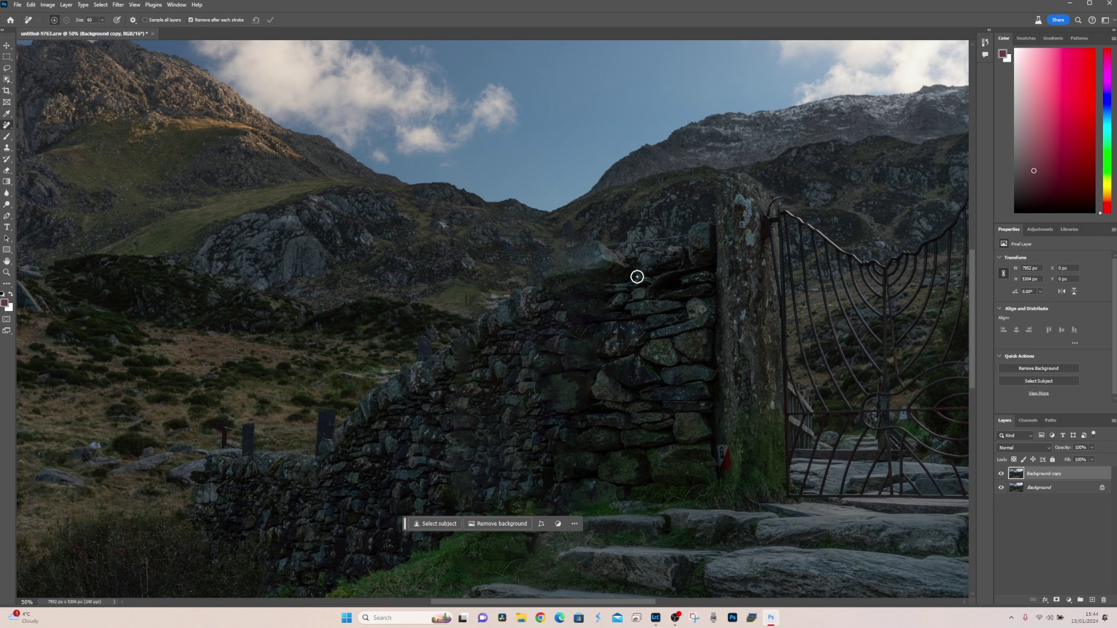
pyautogui.moveTo(636, 276)
pyautogui.mouseDown()
pyautogui.moveTo(596, 230)
pyautogui.moveTo(533, 246)
pyautogui.moveTo(501, 554)
pyautogui.moveTo(544, 563)
pyautogui.moveTo(601, 446)
pyautogui.mouseUp()
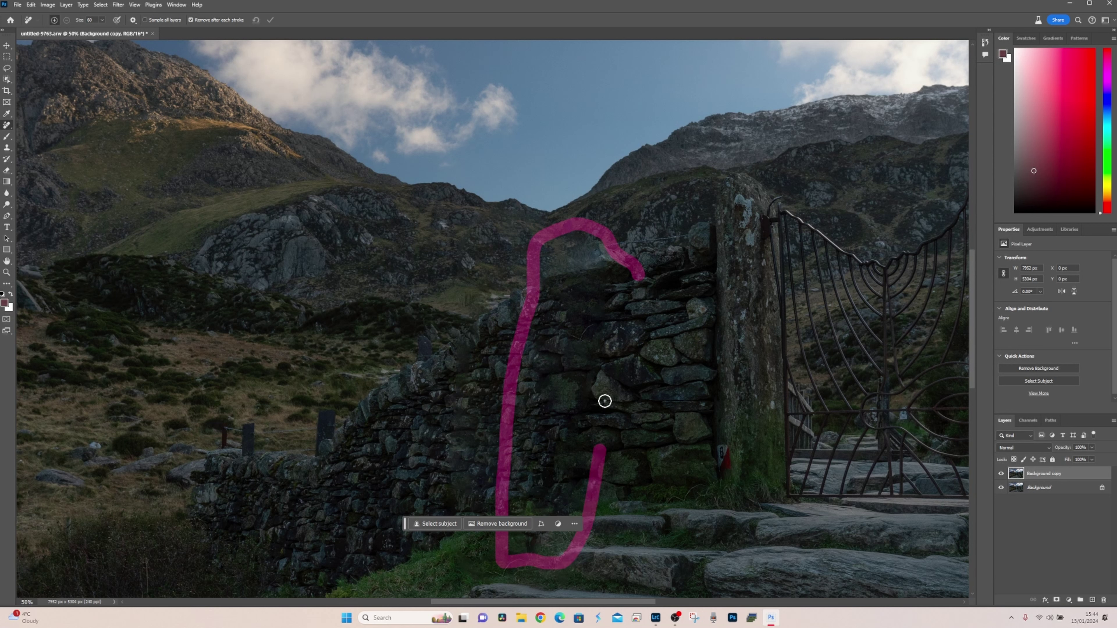
pyautogui.moveTo(605, 401); pyautogui.dragTo(636, 273)
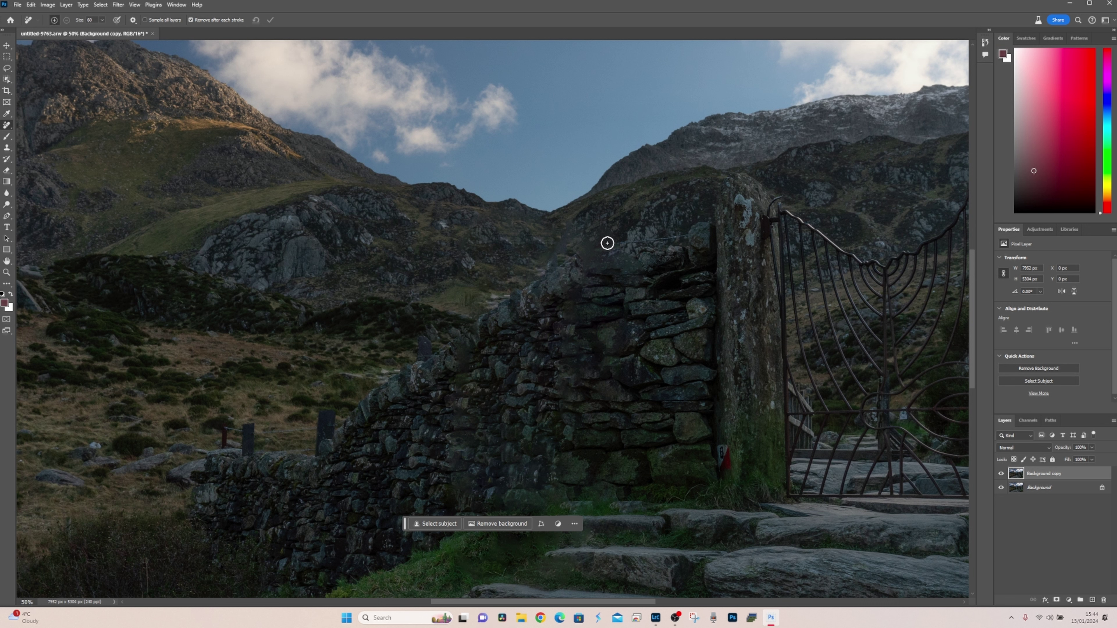
# Clean up the blurry top edge of the stone wall with Remove Tool strokes, reducing the brush size to 40.
pyautogui.moveTo(607, 241); pyautogui.dragTo(682, 236)
pyautogui.moveTo(580, 248); pyautogui.dragTo(563, 257)
pyautogui.press('[')
pyautogui.press('[')
pyautogui.moveTo(627, 242)
pyautogui.mouseDown()
pyautogui.moveTo(589, 230)
pyautogui.moveTo(576, 244)
pyautogui.moveTo(571, 285)
pyautogui.moveTo(586, 296)
pyautogui.moveTo(611, 287)
pyautogui.moveTo(630, 245)
pyautogui.mouseUp()
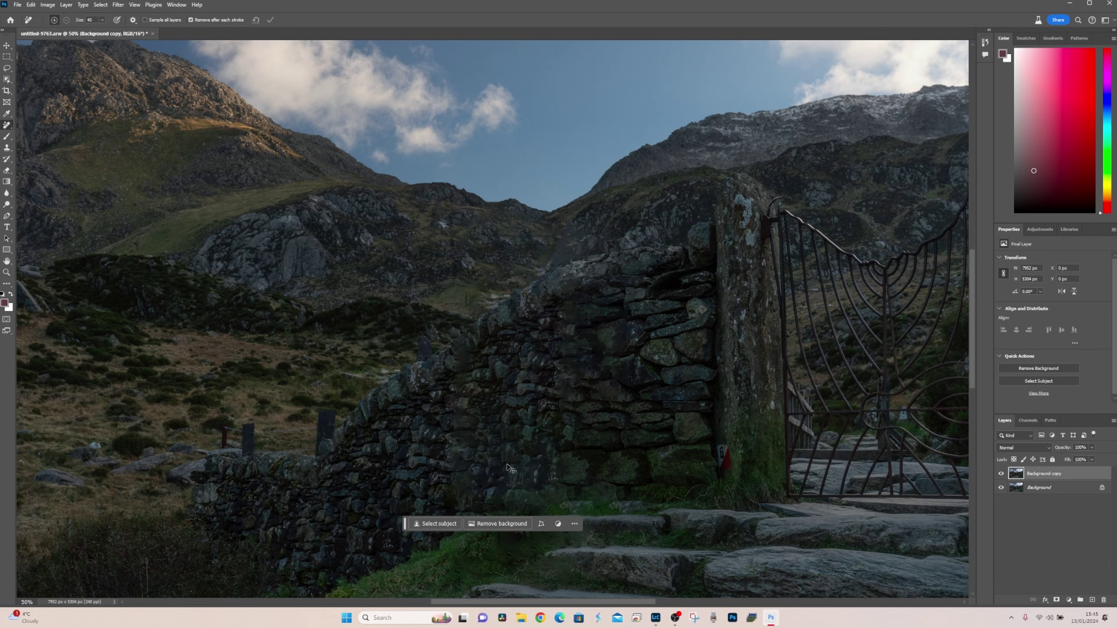
# Lasso two neighbouring smeared strips of the stone wall in turn and replace each using Generative Fill without a prompt.
pyautogui.hotkey('ctrl', '-')
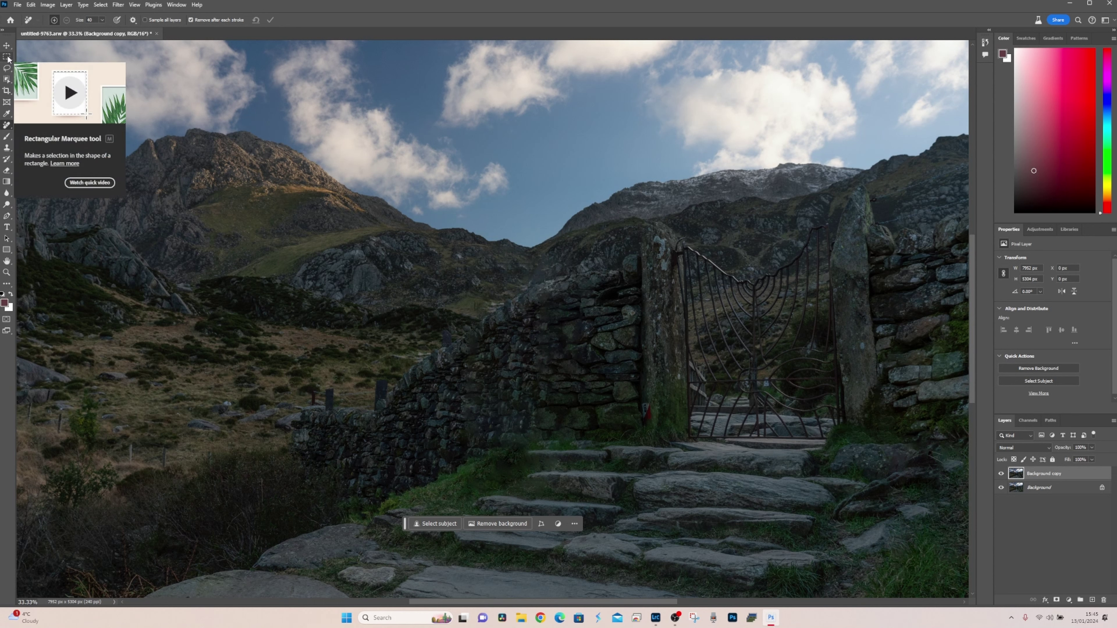
pyautogui.click(6, 68)
pyautogui.moveTo(556, 298)
pyautogui.mouseDown()
pyautogui.moveTo(534, 259)
pyautogui.moveTo(519, 286)
pyautogui.moveTo(525, 393)
pyautogui.moveTo(493, 444)
pyautogui.moveTo(486, 472)
pyautogui.moveTo(496, 485)
pyautogui.moveTo(560, 486)
pyautogui.moveTo(558, 426)
pyautogui.moveTo(569, 414)
pyautogui.moveTo(556, 297)
pyautogui.mouseUp()
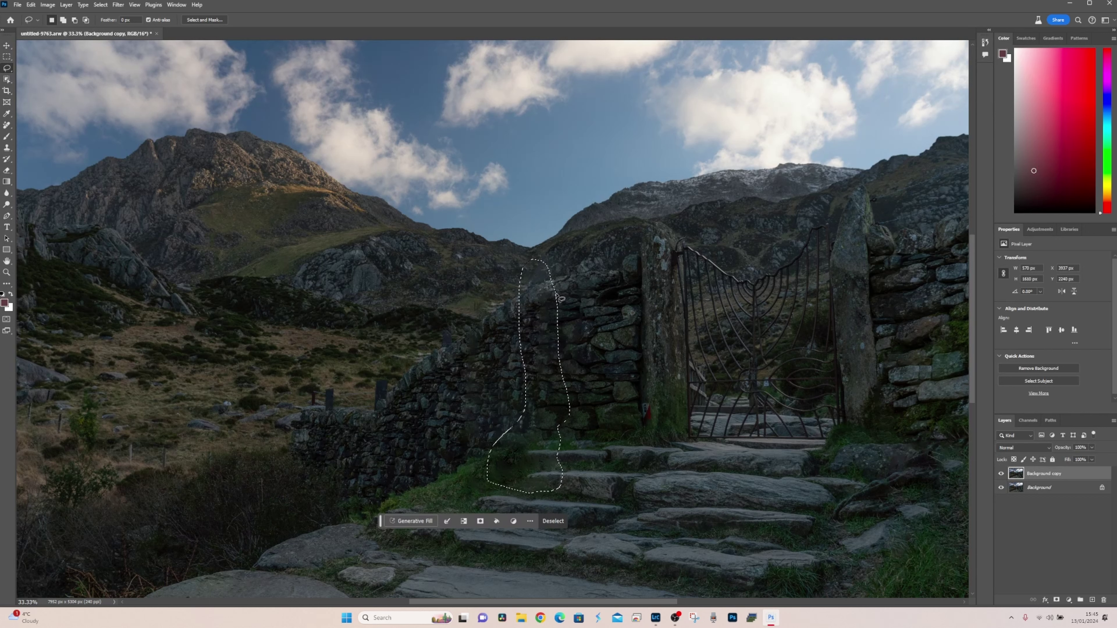
pyautogui.click(418, 522)
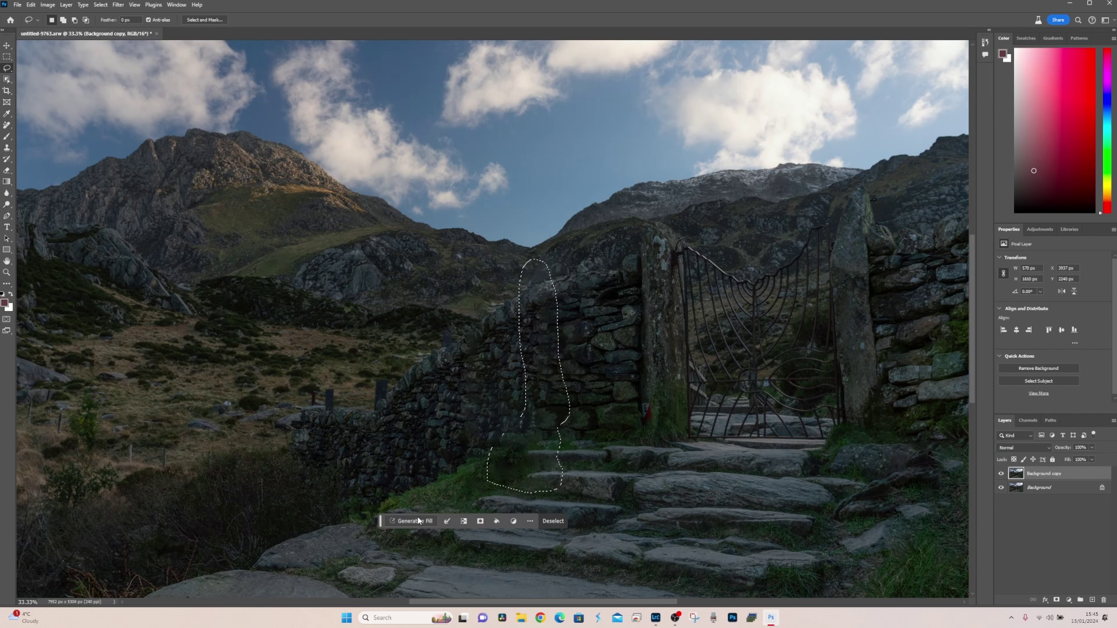
pyautogui.click(605, 506)
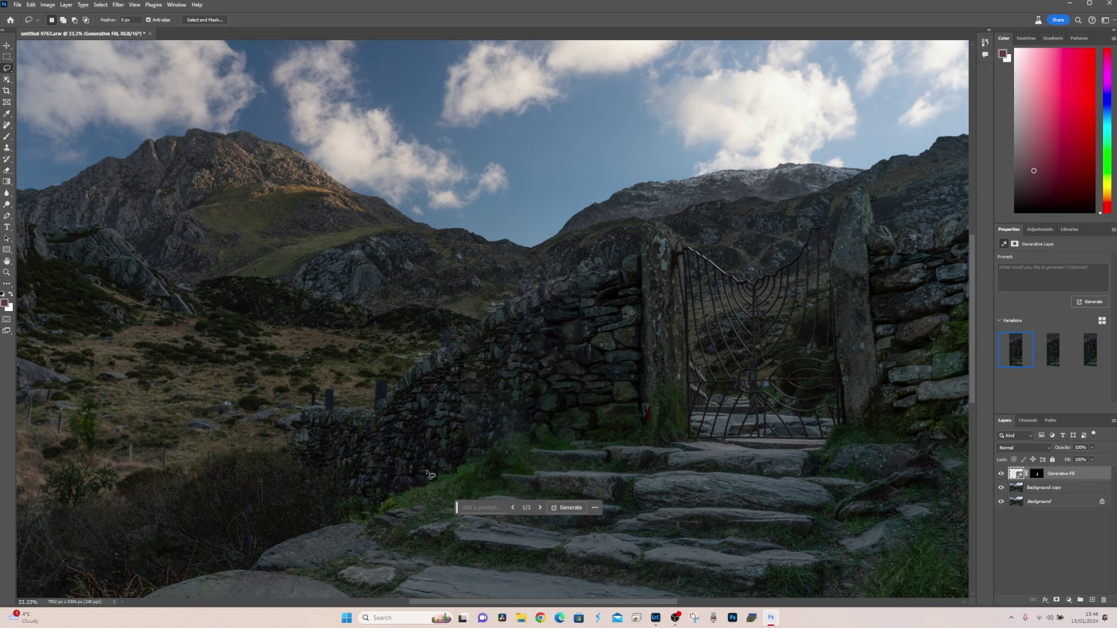
pyautogui.moveTo(491, 338)
pyautogui.mouseDown()
pyautogui.moveTo(477, 300)
pyautogui.moveTo(452, 315)
pyautogui.moveTo(453, 486)
pyautogui.moveTo(485, 502)
pyautogui.moveTo(530, 499)
pyautogui.moveTo(539, 485)
pyautogui.moveTo(514, 475)
pyautogui.moveTo(545, 466)
pyautogui.moveTo(512, 415)
pyautogui.moveTo(513, 364)
pyautogui.moveTo(496, 338)
pyautogui.mouseUp()
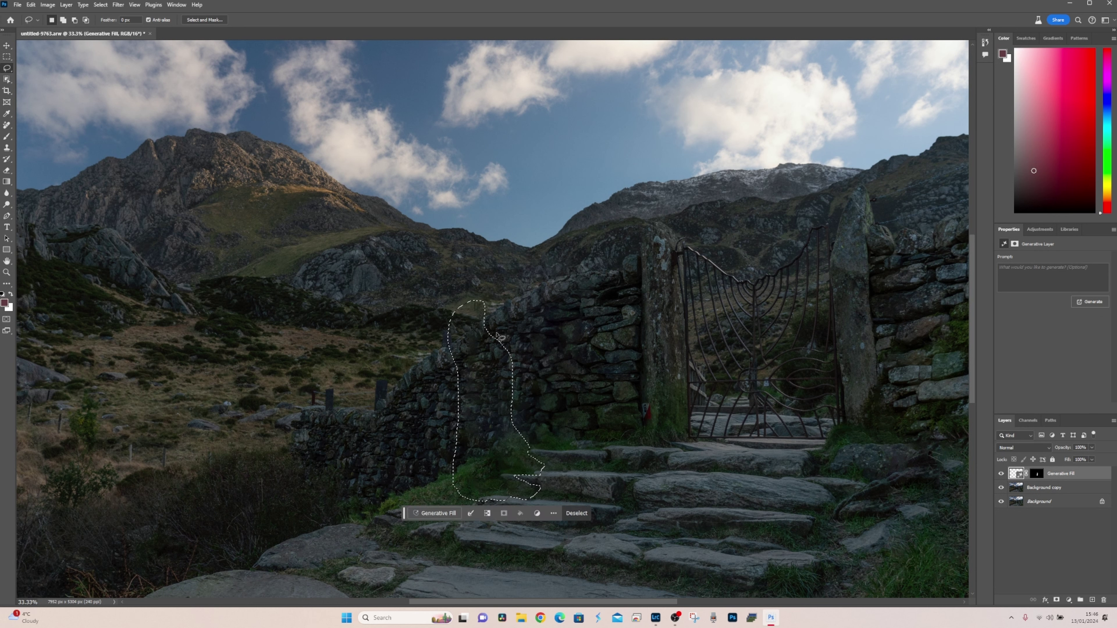
pyautogui.click(435, 513)
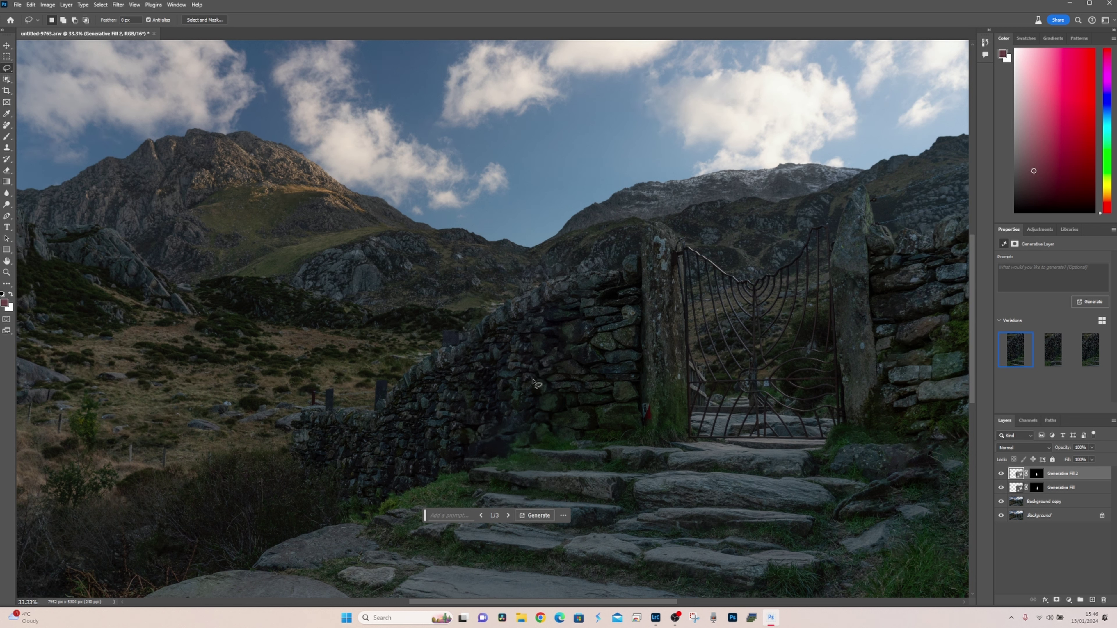
# Lasso the wide patched stretch of the stone wall, run Generative Fill without a prompt and choose the third variation.
pyautogui.moveTo(564, 316)
pyautogui.mouseDown()
pyautogui.moveTo(564, 298)
pyautogui.moveTo(545, 304)
pyautogui.moveTo(454, 359)
pyautogui.moveTo(440, 466)
pyautogui.moveTo(483, 466)
pyautogui.moveTo(554, 440)
pyautogui.moveTo(569, 398)
pyautogui.moveTo(564, 299)
pyautogui.mouseUp()
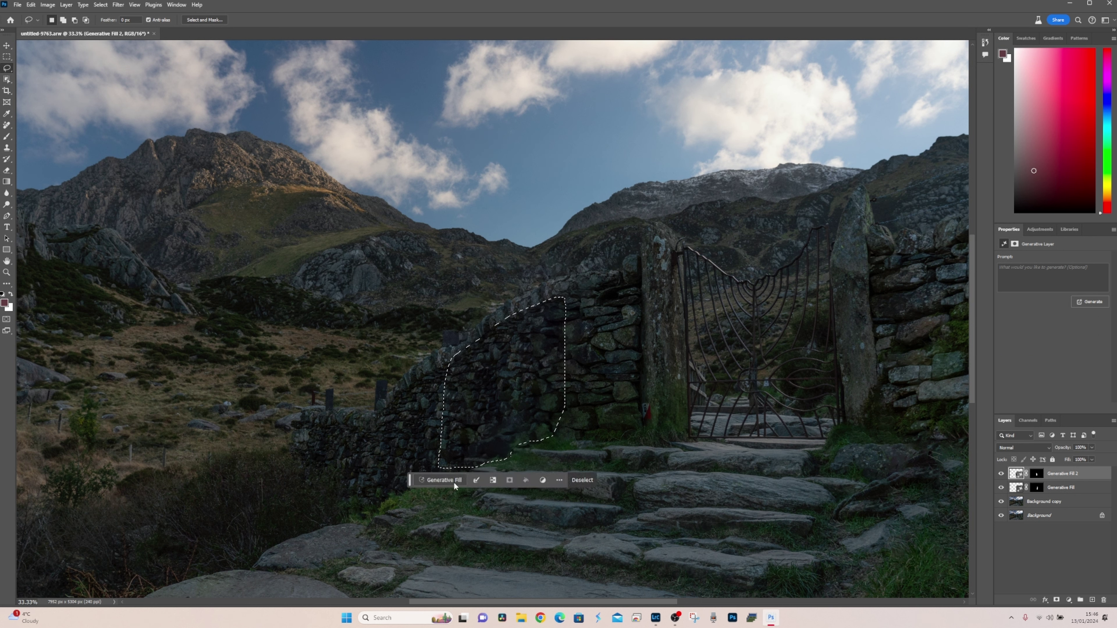
pyautogui.click(442, 480)
pyautogui.click(594, 480)
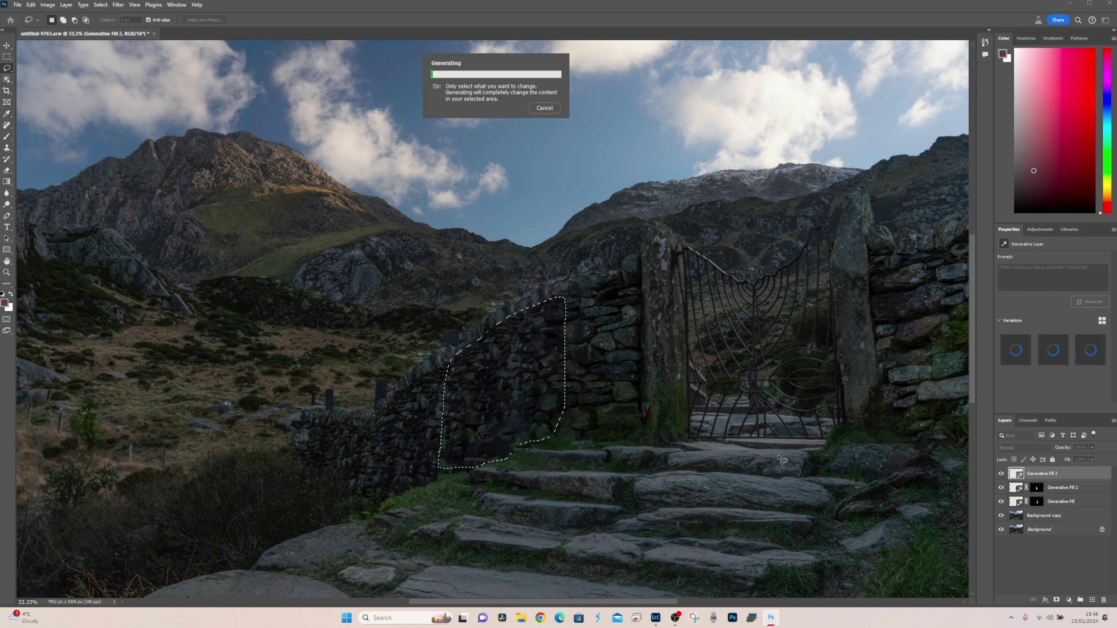
pyautogui.click(1086, 354)
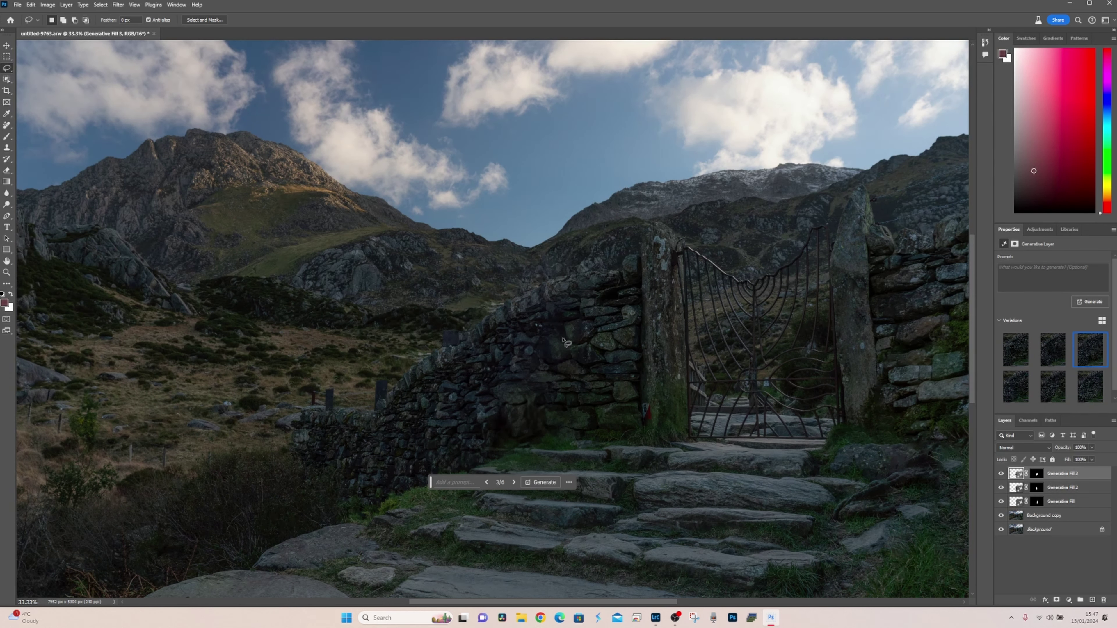
# Activate the Remove Tool and select the Background copy layer for further retouching.
pyautogui.hotkey('ctrl', '-')
pyautogui.hotkey('ctrl', '-')
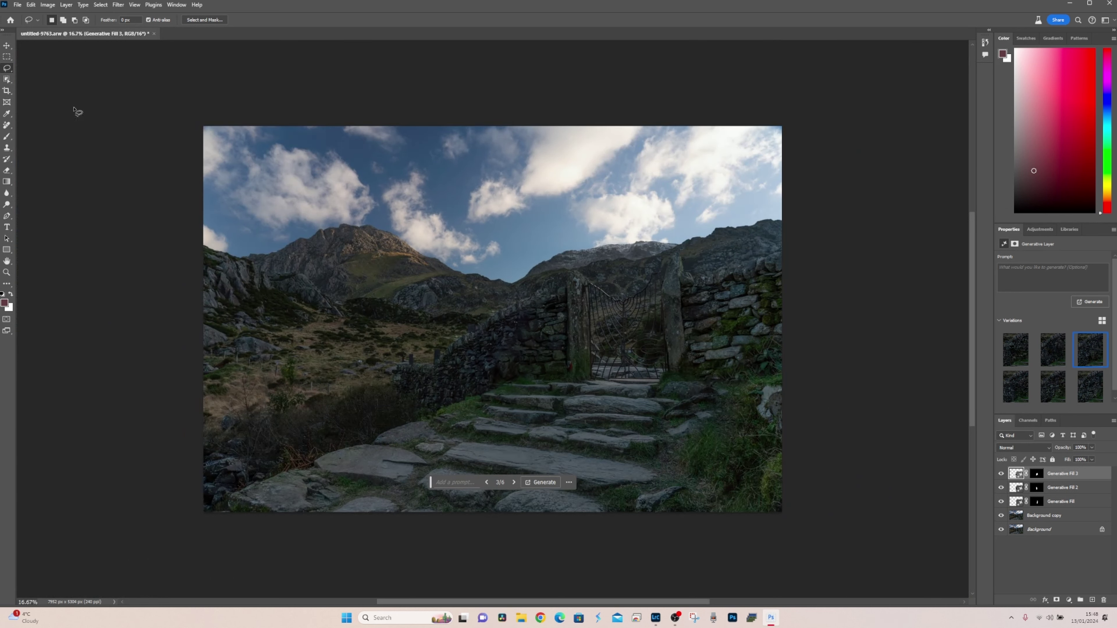
pyautogui.click(7, 126)
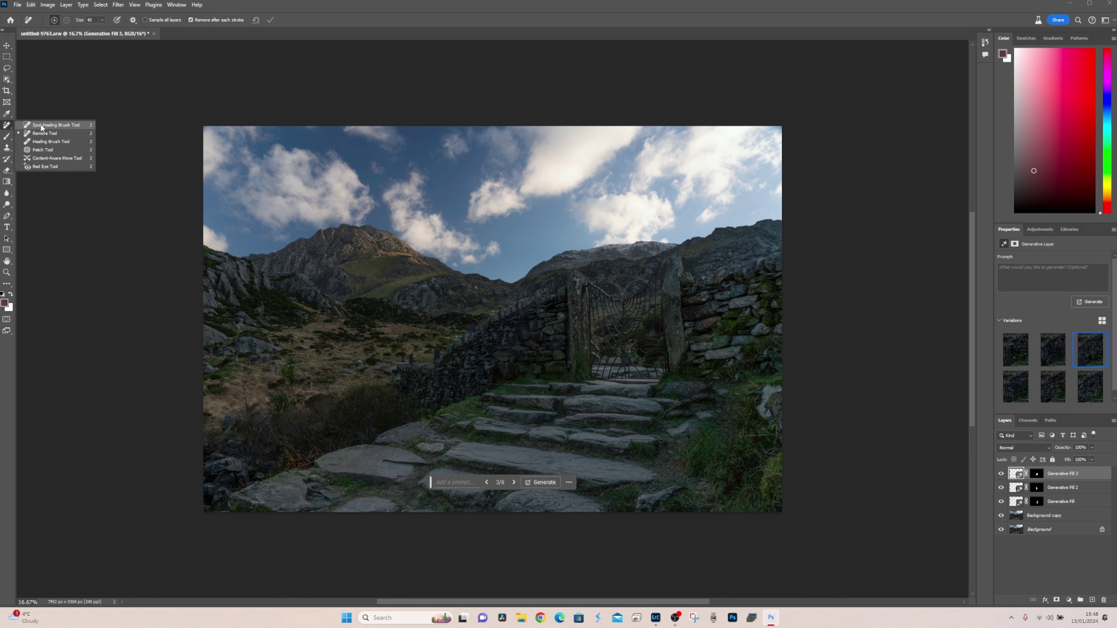
pyautogui.click(45, 133)
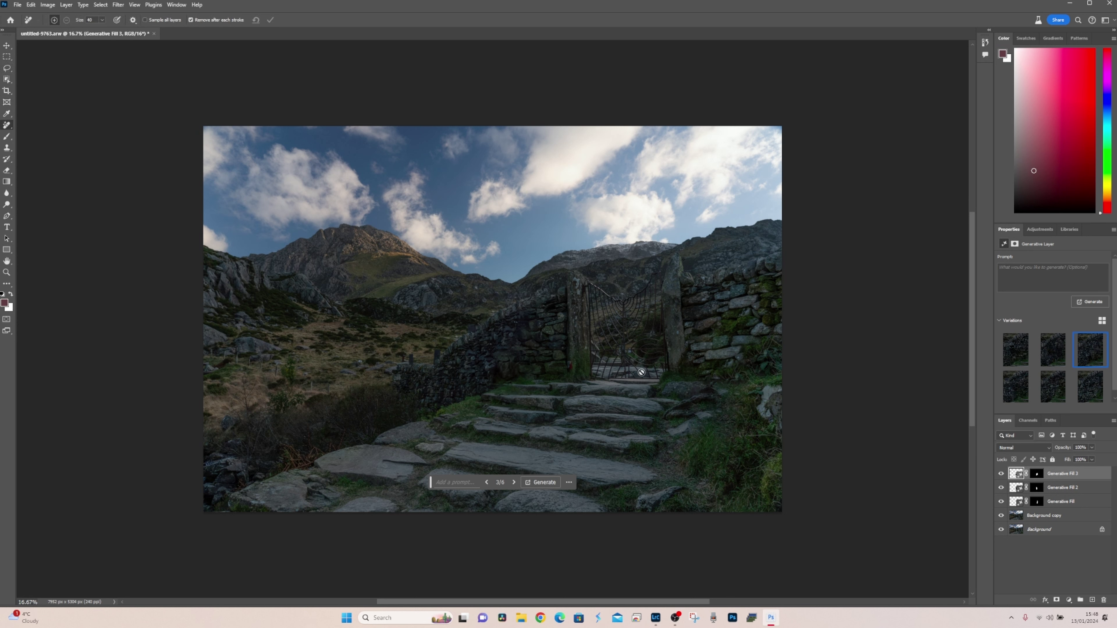
pyautogui.click(1044, 516)
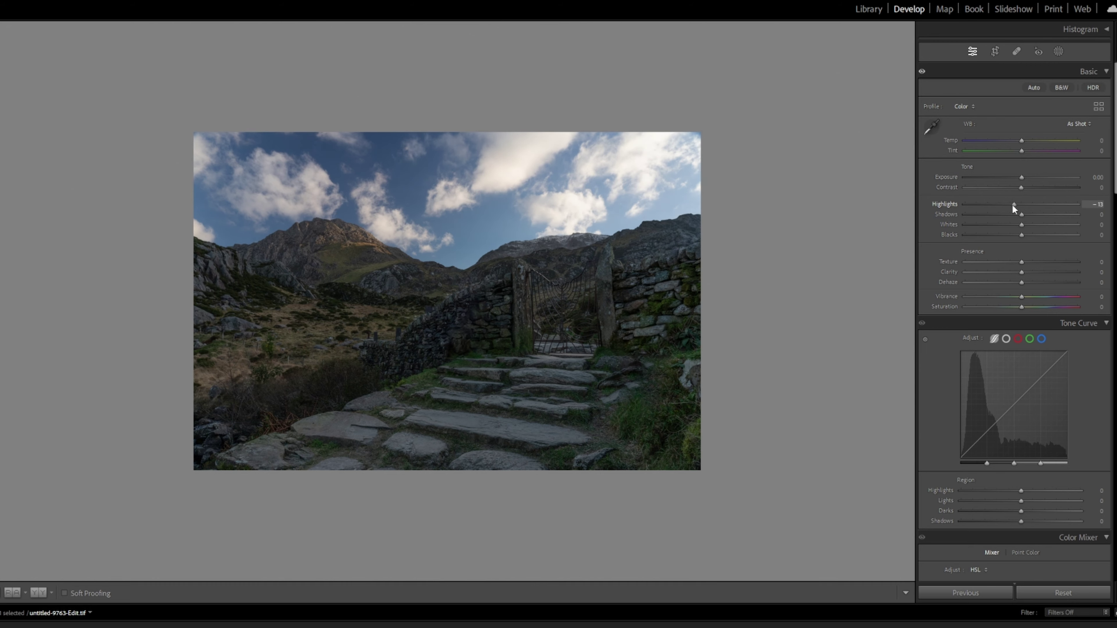
# In Lightroom, set the edited photo's Highlights to −8, Shadows to +47 and Blacks to −24, and adjust the Whites.
pyautogui.moveTo(1012, 204)
pyautogui.mouseDown()
pyautogui.moveTo(1003, 206)
pyautogui.moveTo(1013, 206)
pyautogui.mouseUp()
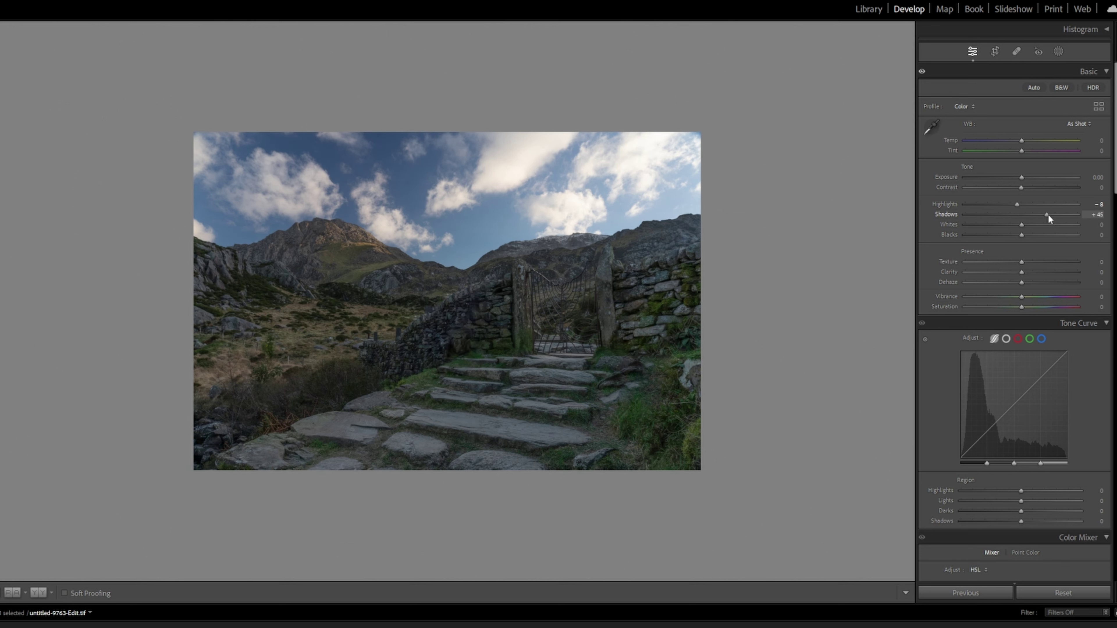
pyautogui.moveTo(1065, 217); pyautogui.dragTo(1074, 217)
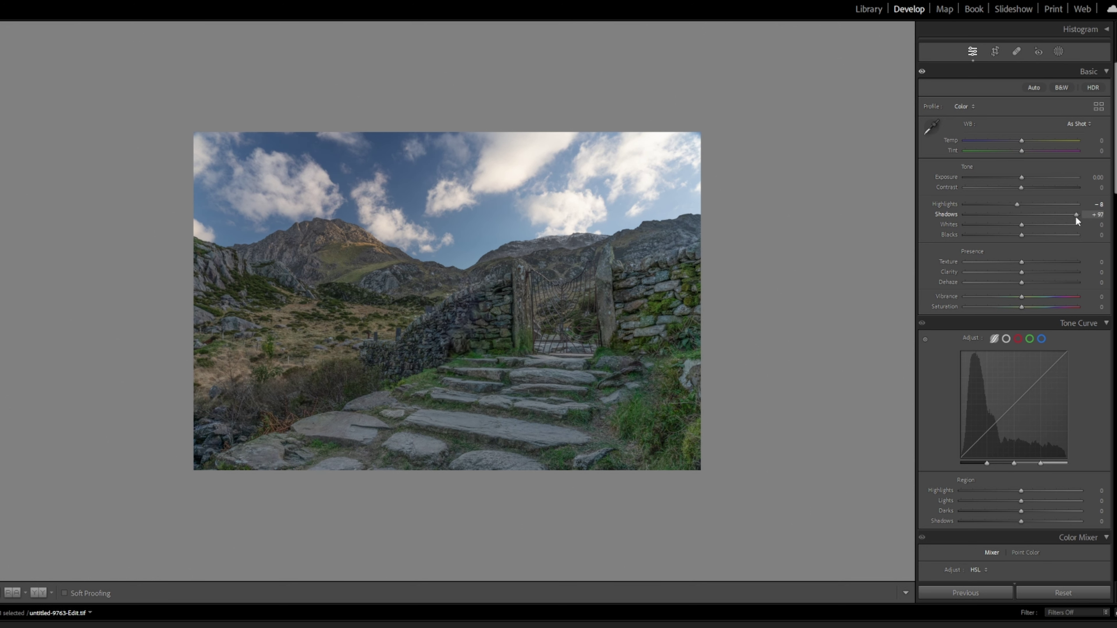
pyautogui.moveTo(1075, 216); pyautogui.dragTo(1050, 218)
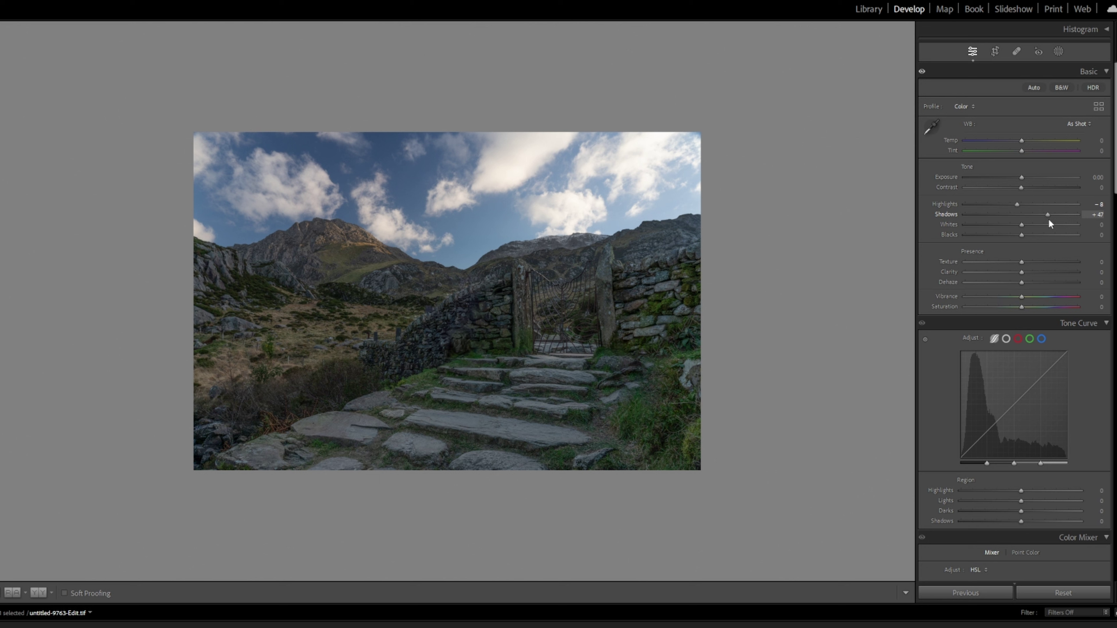
pyautogui.moveTo(1020, 235); pyautogui.dragTo(1014, 236)
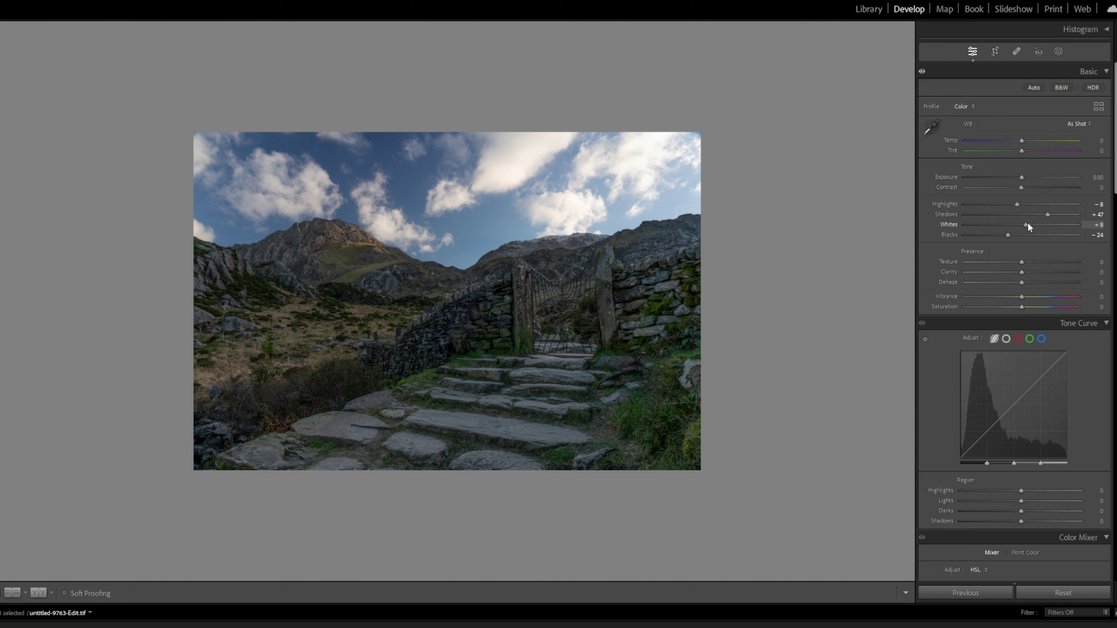
pyautogui.moveTo(1028, 222)
pyautogui.mouseDown()
pyautogui.moveTo(1068, 219)
pyautogui.moveTo(1021, 230)
pyautogui.mouseUp()
# Add a new Sky mask to the photo.
pyautogui.click(1061, 51)
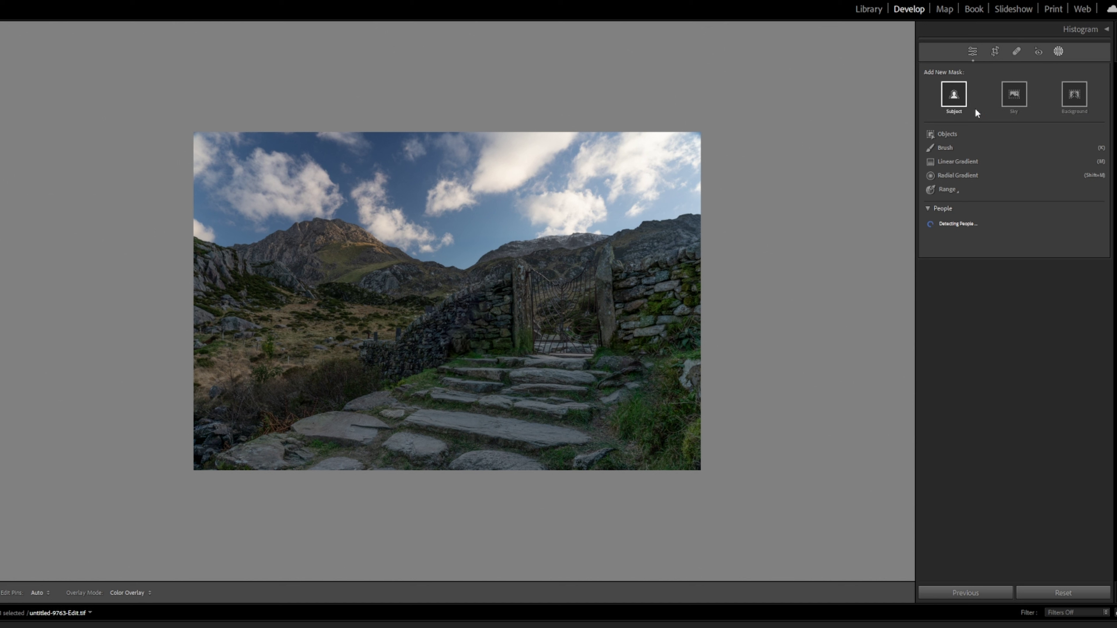
pyautogui.click(1007, 105)
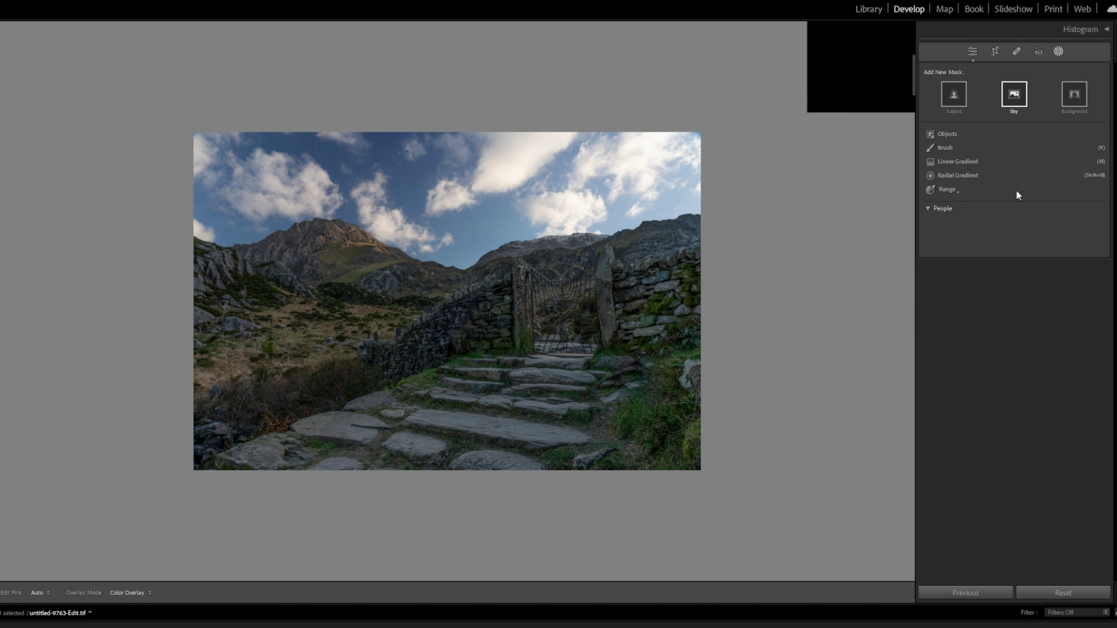